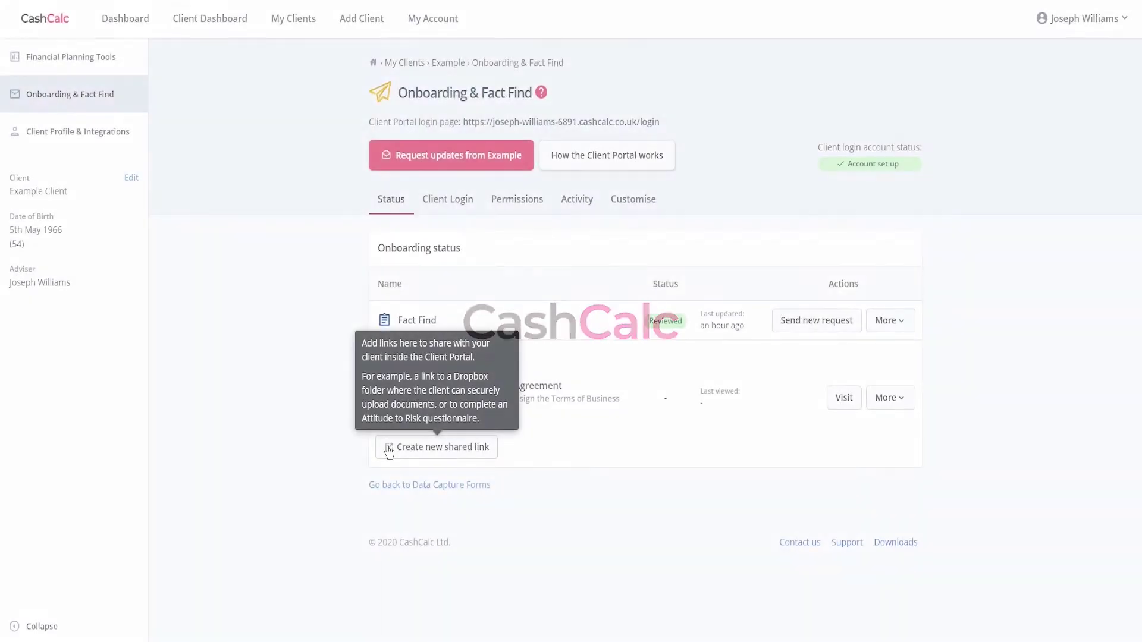
# Step: Create a shared link described 'Client Documents Folder (ADVISER ONLY)' with the pasted Dropbox folder URL
pyautogui.click(387, 448)
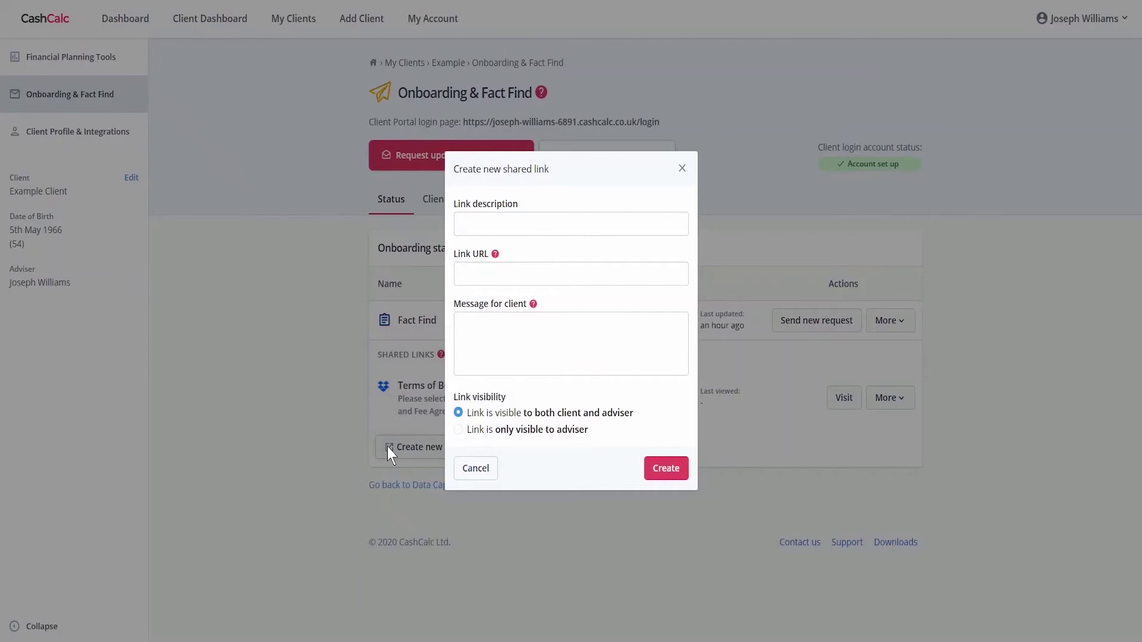
pyautogui.click(481, 224)
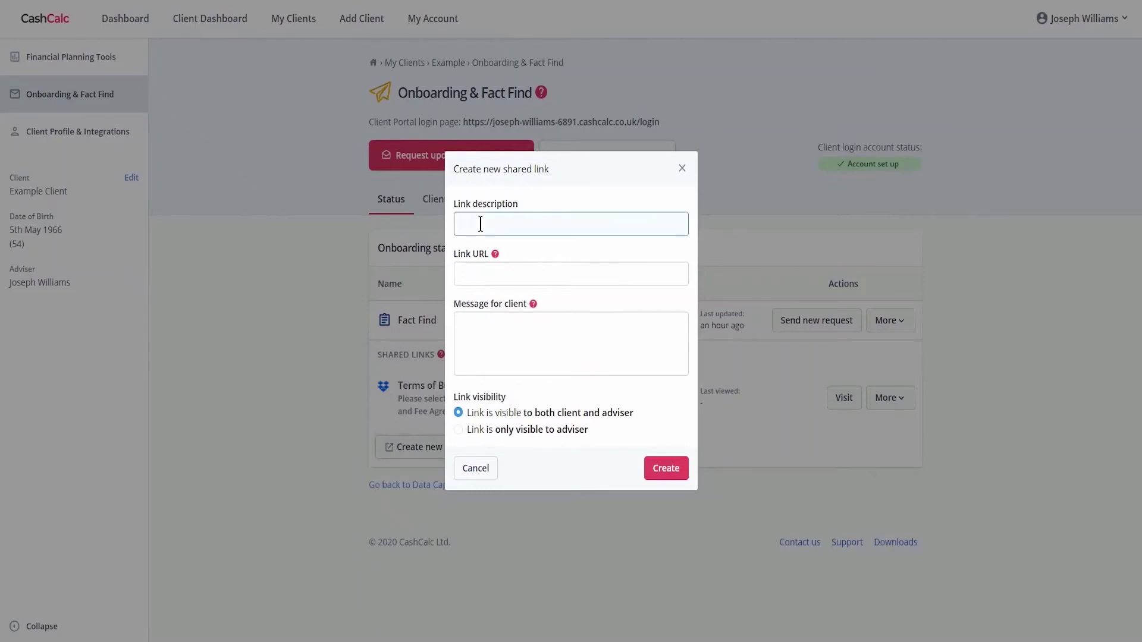
pyautogui.write('Client')
pyautogui.write(' Documents ')
pyautogui.write('Folder (A')
pyautogui.write('DVISER ONLY)')
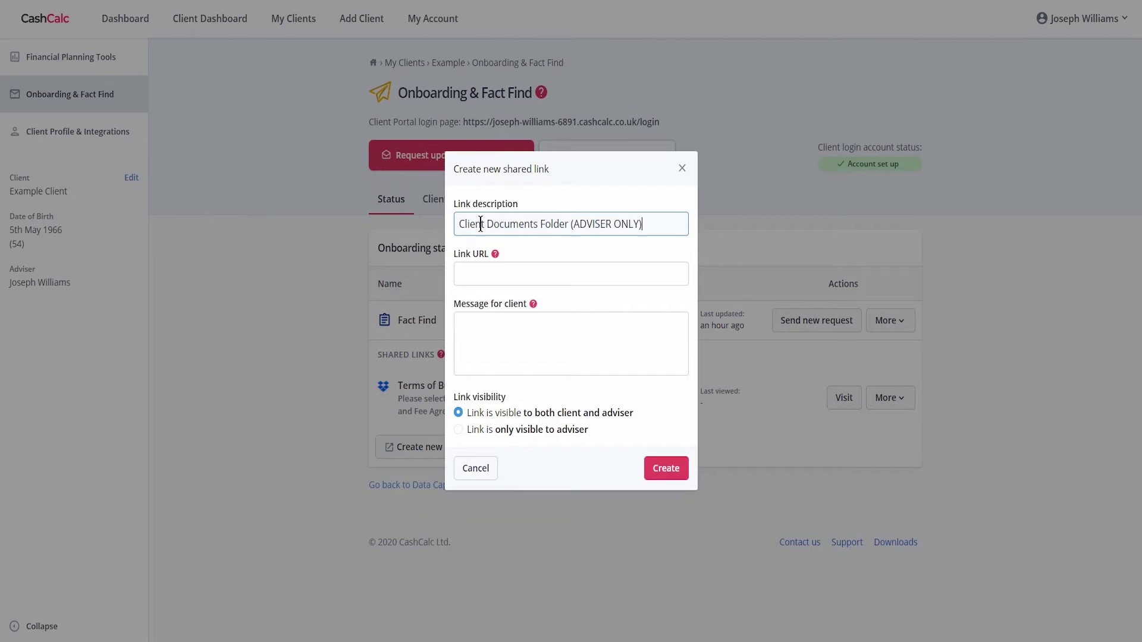
pyautogui.press('Tab')
pyautogui.hotkey('ctrl', 'v')
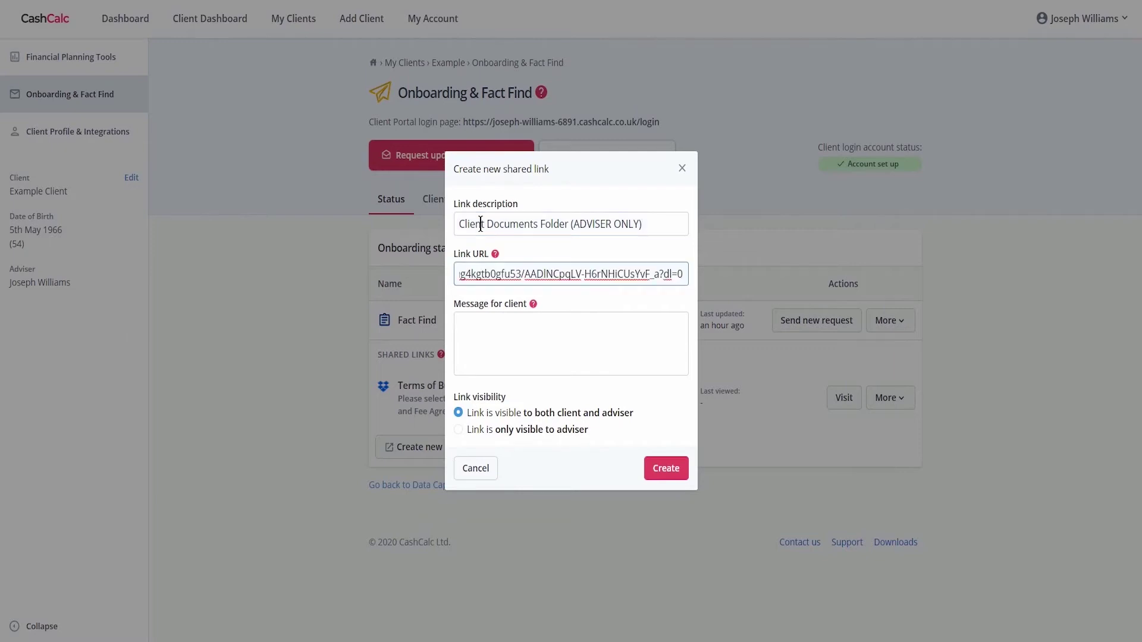
pyautogui.press('Tab')
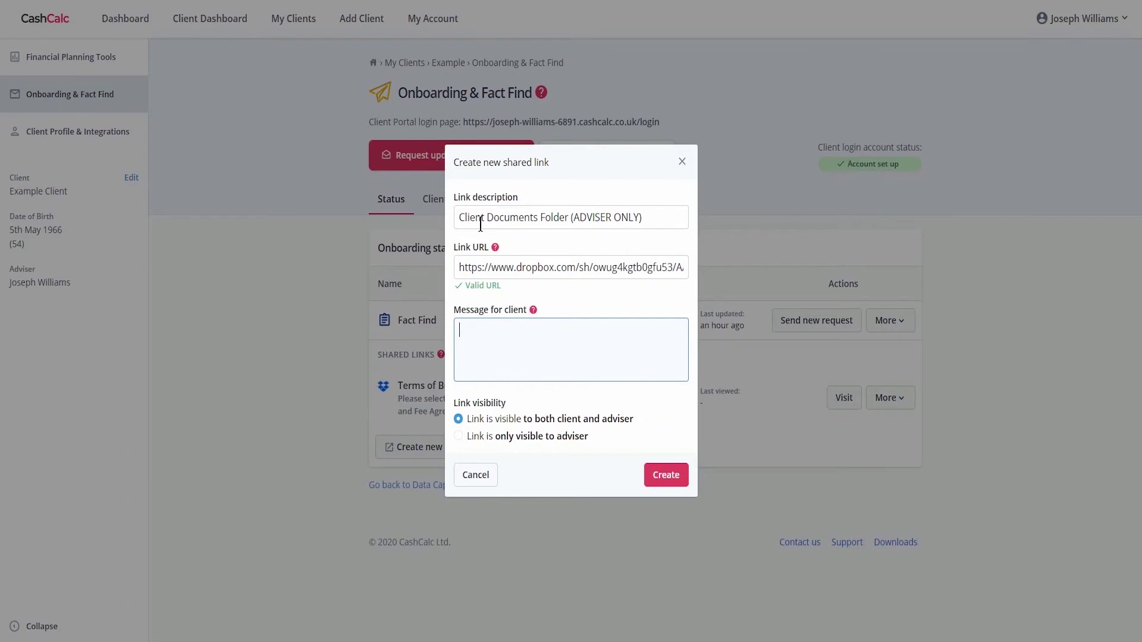
pyautogui.write('Use this link ')
pyautogui.write('to view the c')
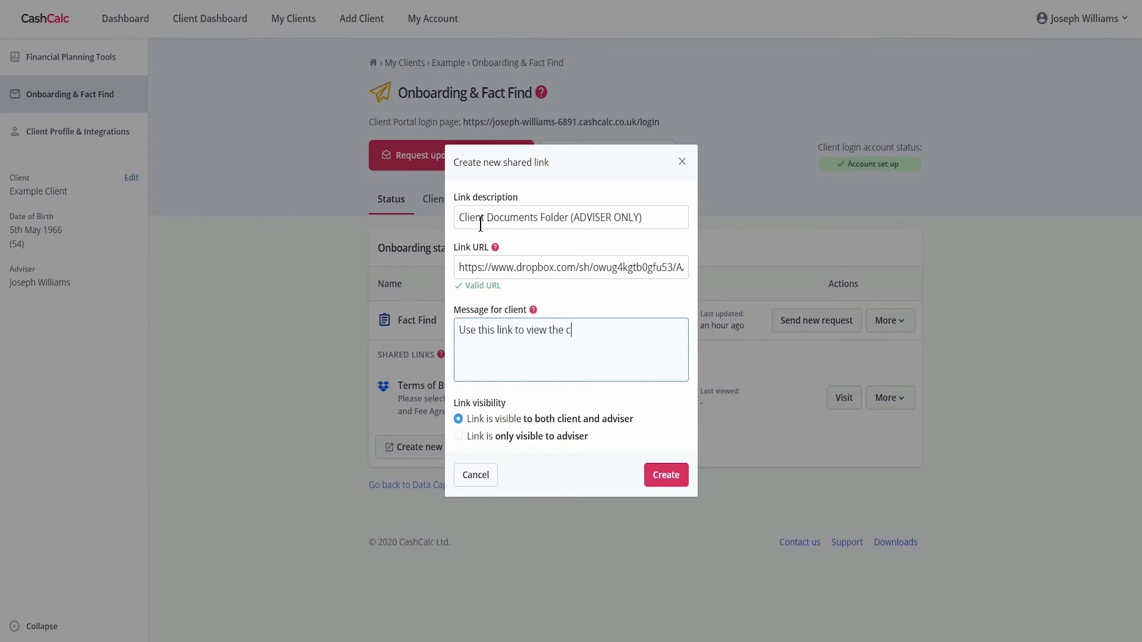
pyautogui.write("lient's docume")
pyautogui.write('nts.')
# Step: Make the Client Documents Folder link visible to the adviser only and save it
pyautogui.click(457, 437)
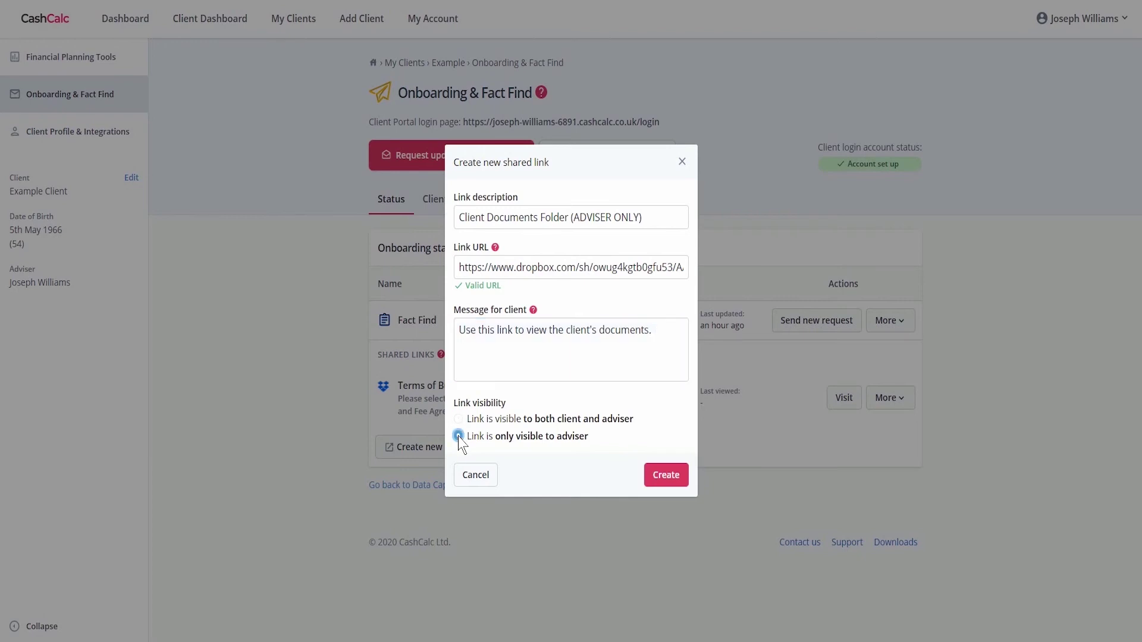
pyautogui.click(671, 476)
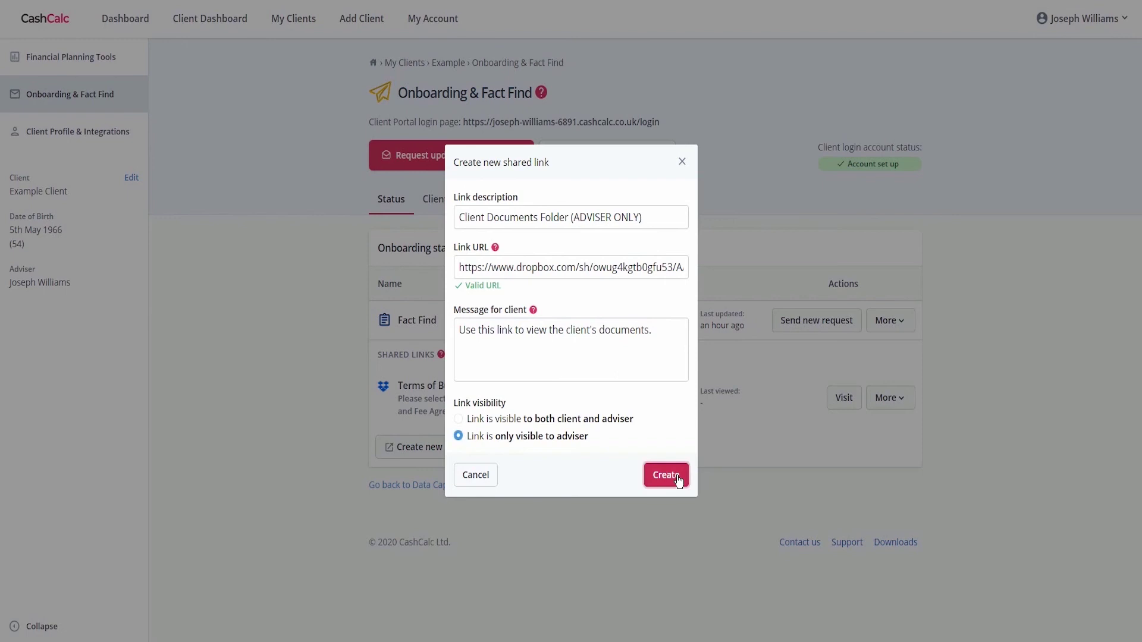